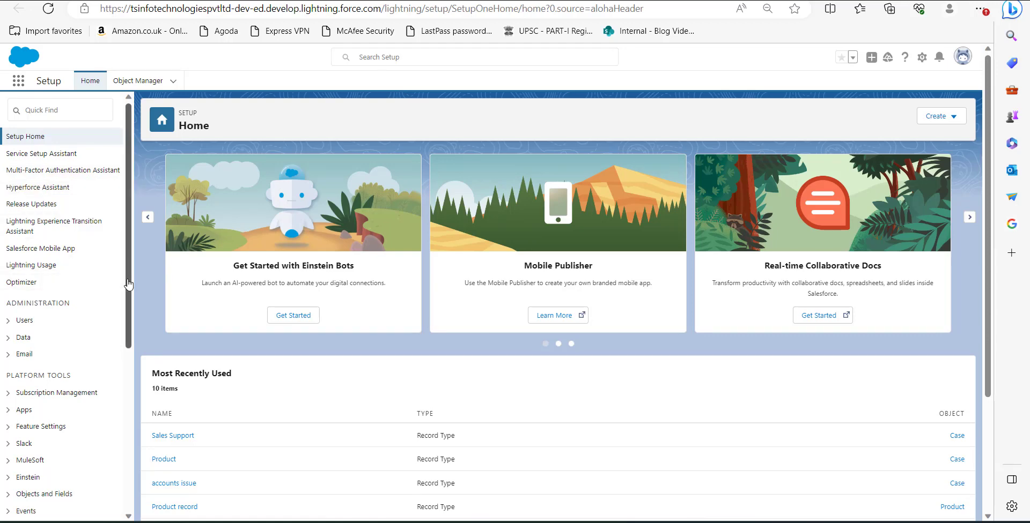
# Step: Find Report Types in Setup, continue past the introduction page and start a new custom report type
pyautogui.click(33, 110)
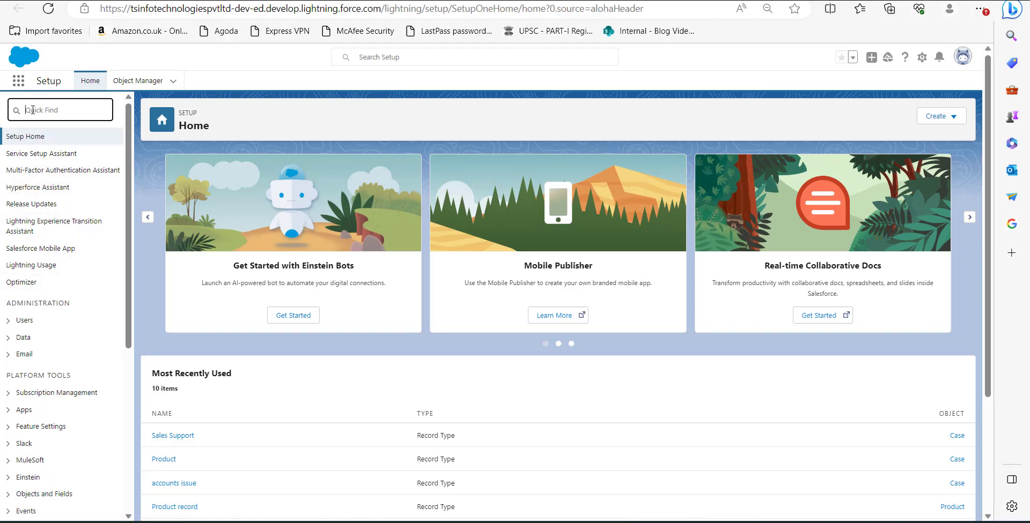
pyautogui.click(33, 110)
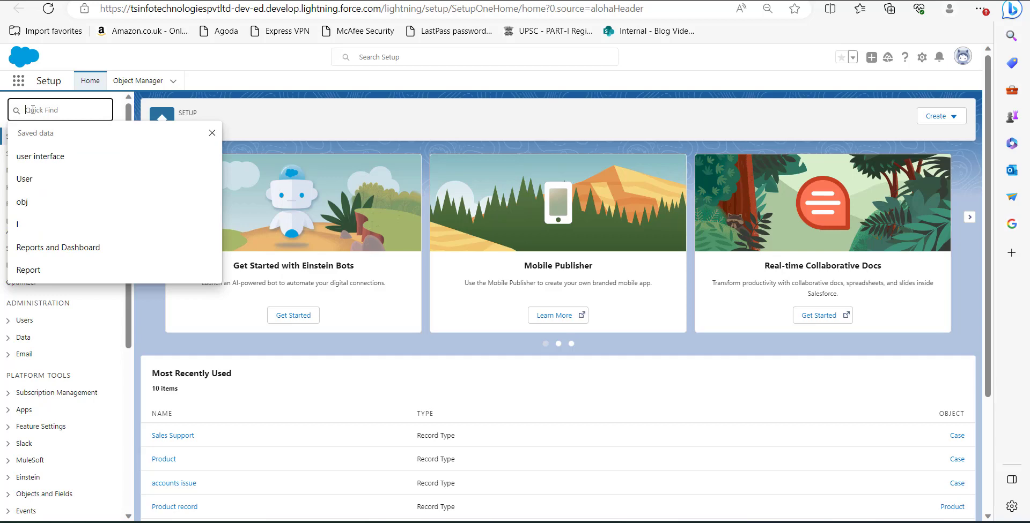
pyautogui.write('report t')
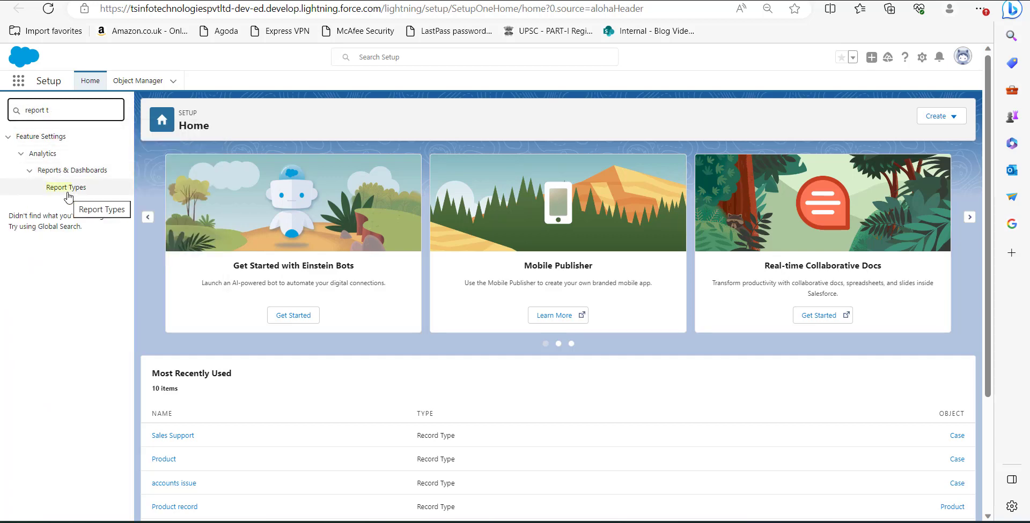
pyautogui.click(67, 192)
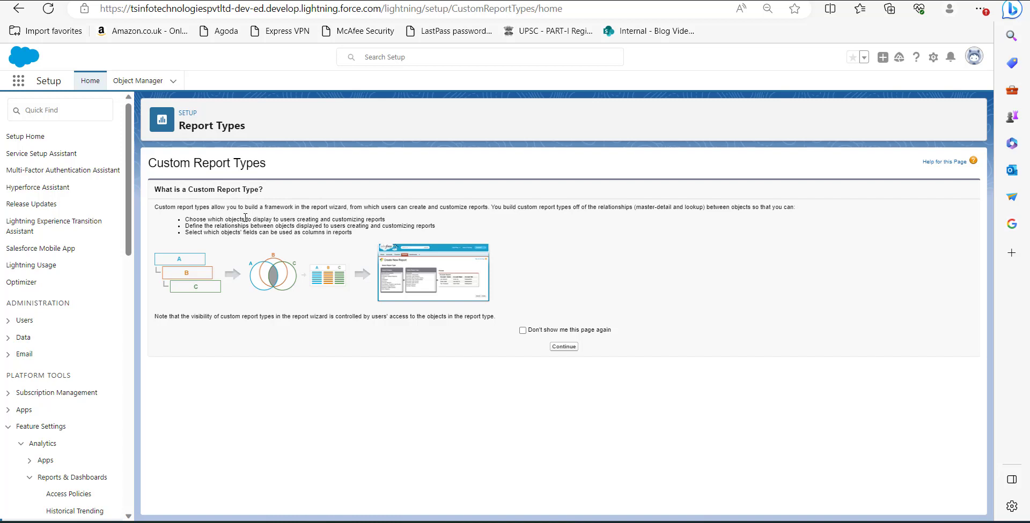
pyautogui.click(563, 347)
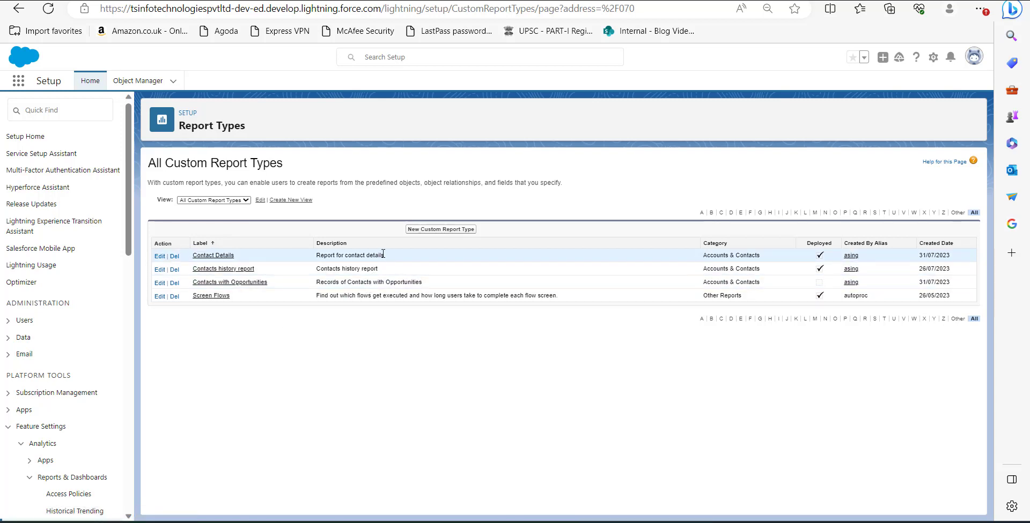
pyautogui.click(415, 229)
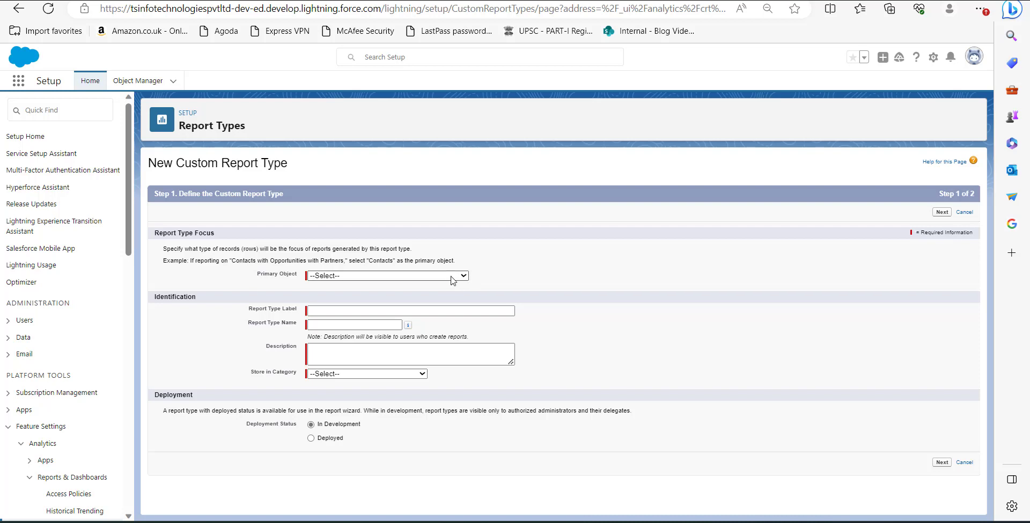
# Step: Set the report type's primary object to Campaigns and label it "Camaoign details", accepting the matching report type name
pyautogui.click(395, 276)
pyautogui.scroll(-3, 388, 411)
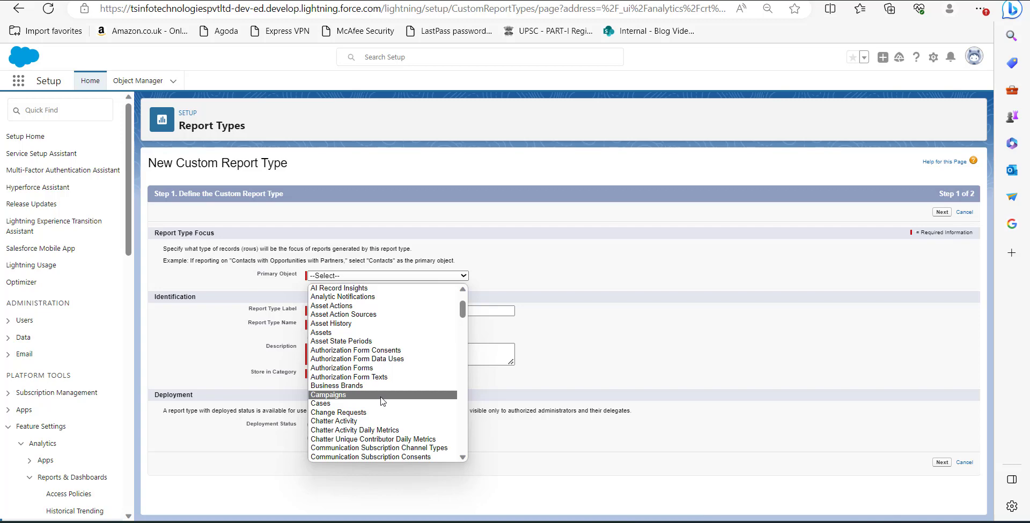
pyautogui.click(381, 398)
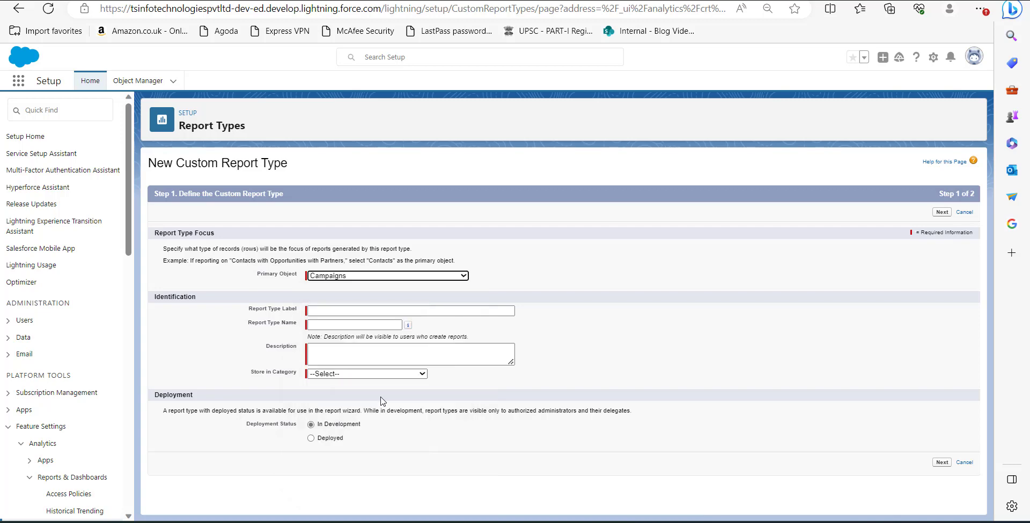
pyautogui.click(325, 313)
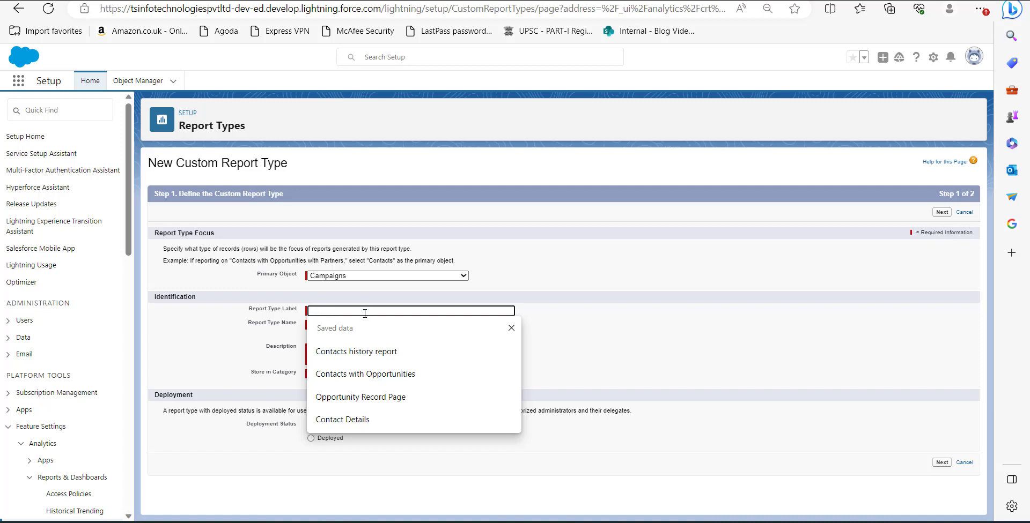
pyautogui.write('Camaoign details')
pyautogui.press('Tab')
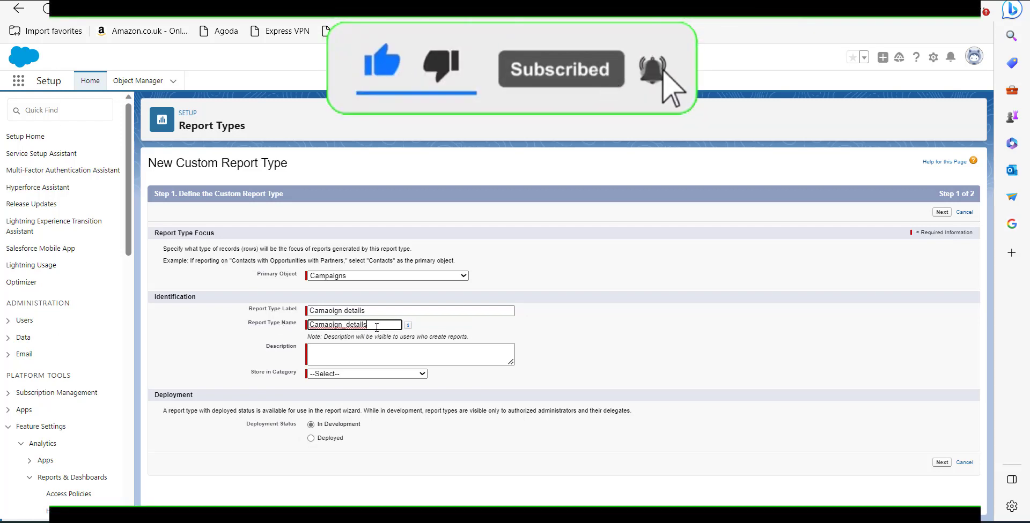
# Step: Describe the report type as "Details of the campaigns" and store it in the Campaigns category
pyautogui.click(372, 356)
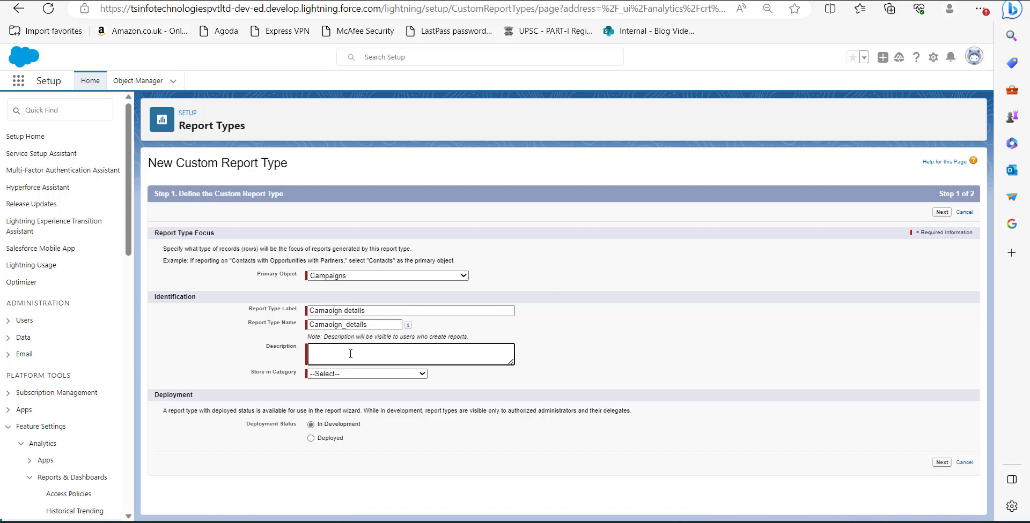
pyautogui.write('Details of the campaigns')
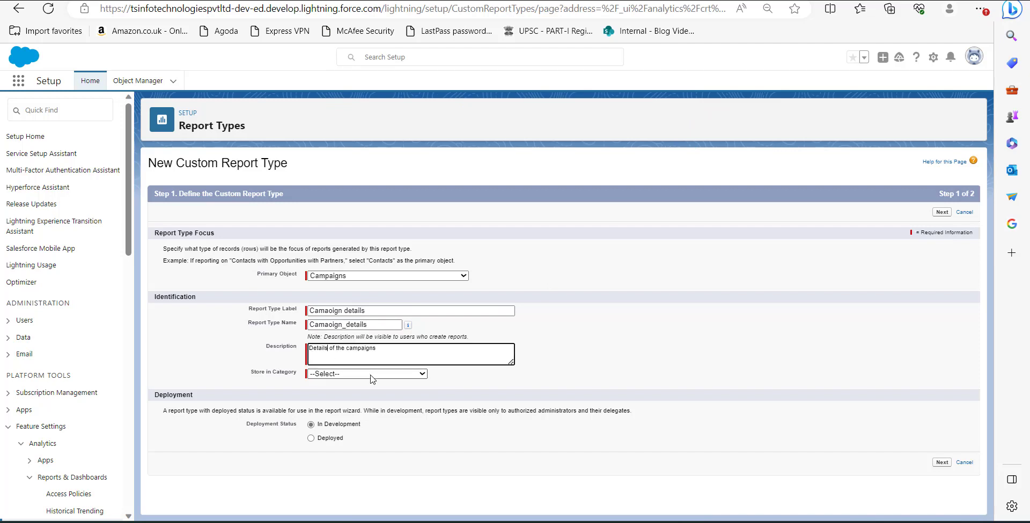
pyautogui.click(370, 374)
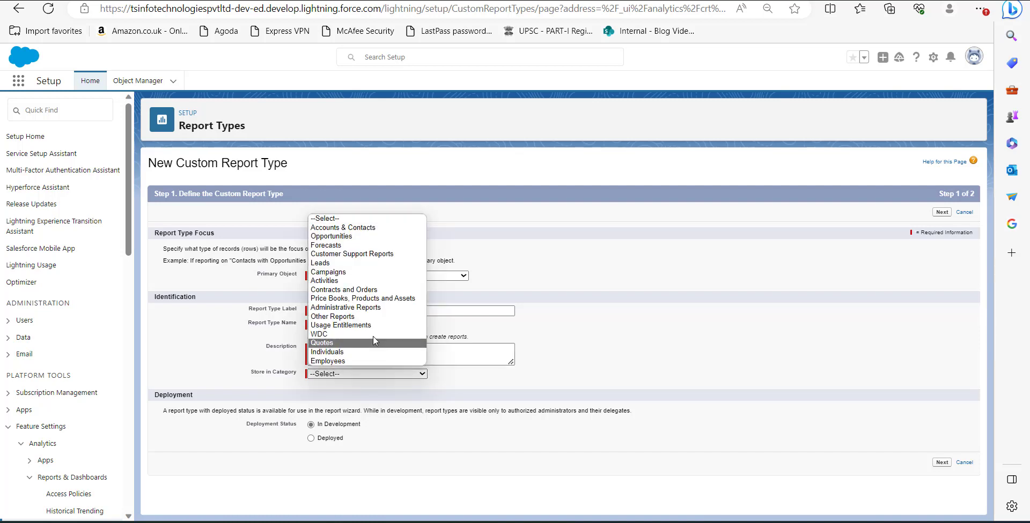
pyautogui.click(357, 272)
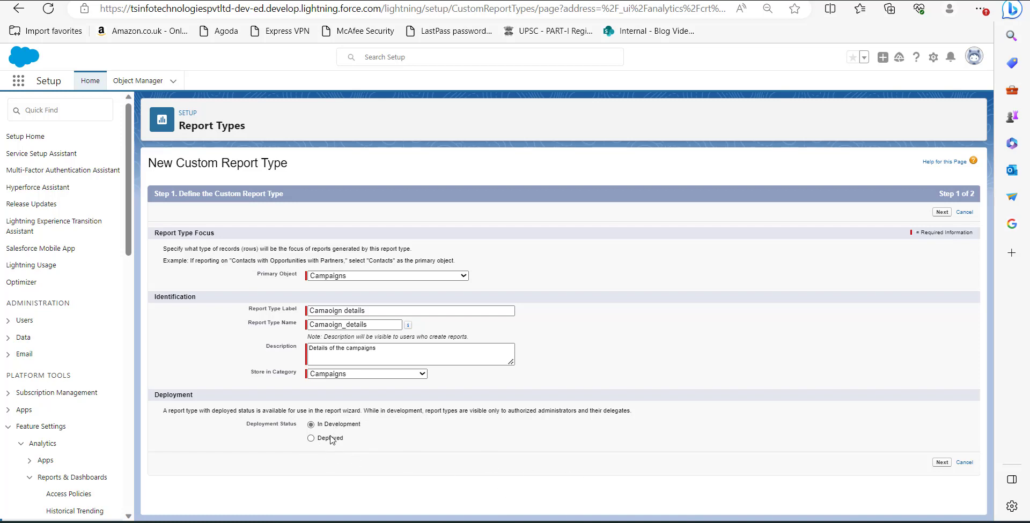
# Step: Continue to the report records set, relate Contacts to Campaigns as object B, and save the report type
pyautogui.click(941, 462)
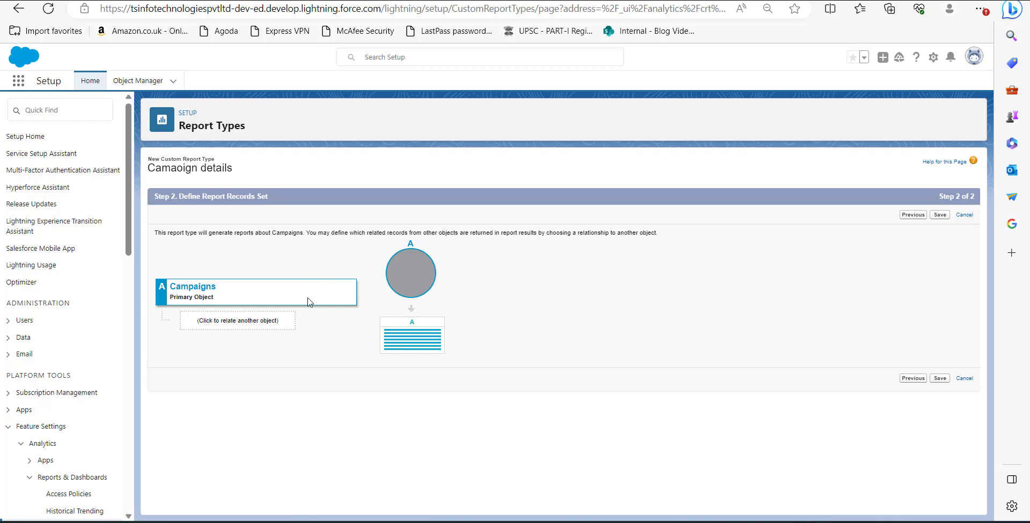
pyautogui.click(264, 328)
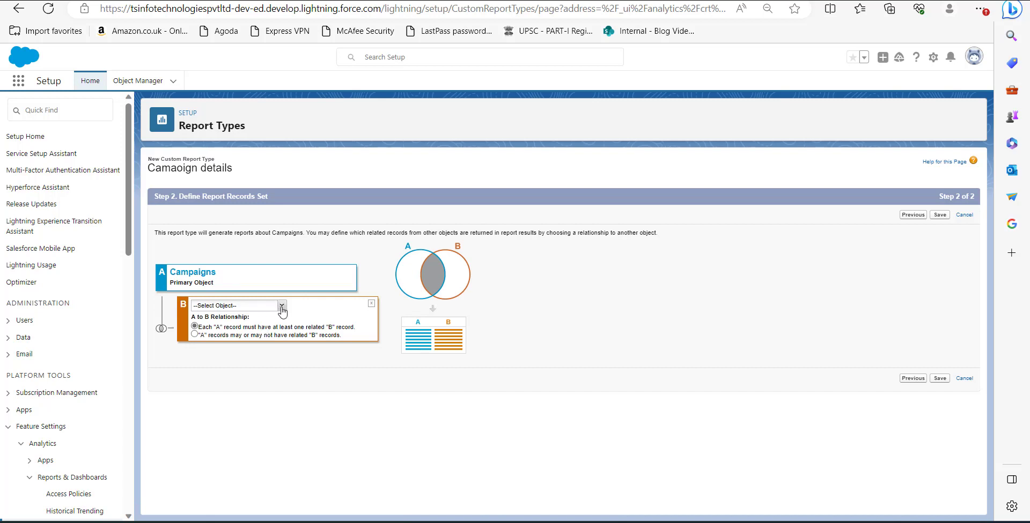
pyautogui.click(281, 305)
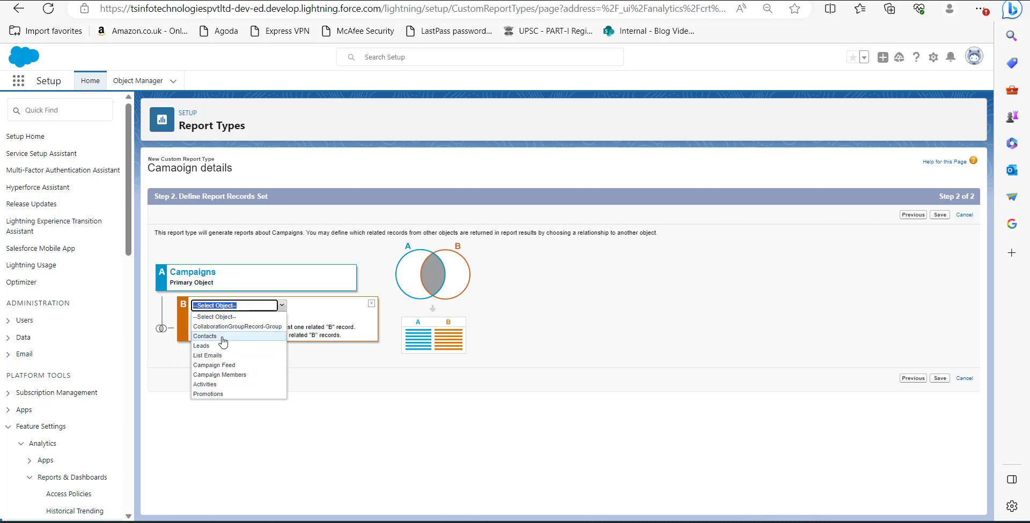
pyautogui.click(223, 337)
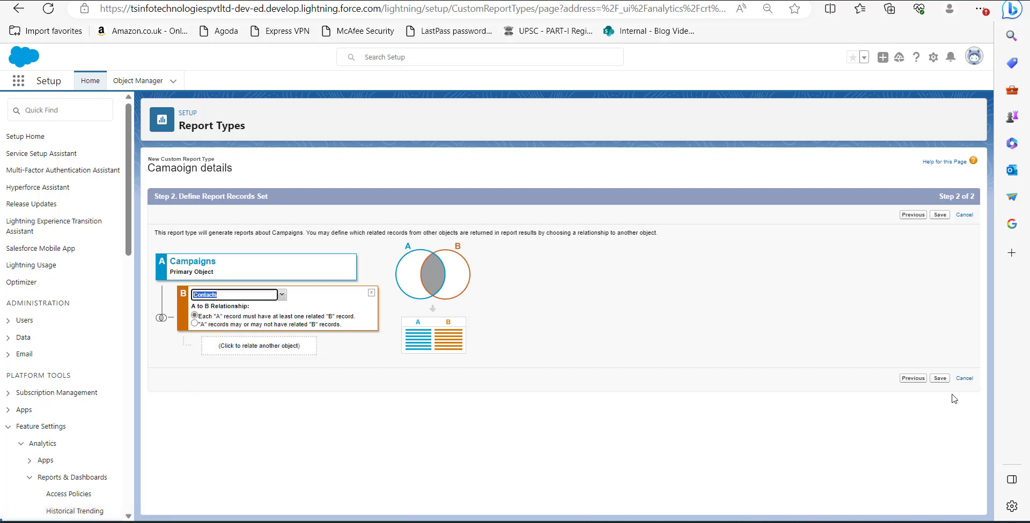
pyautogui.click(939, 378)
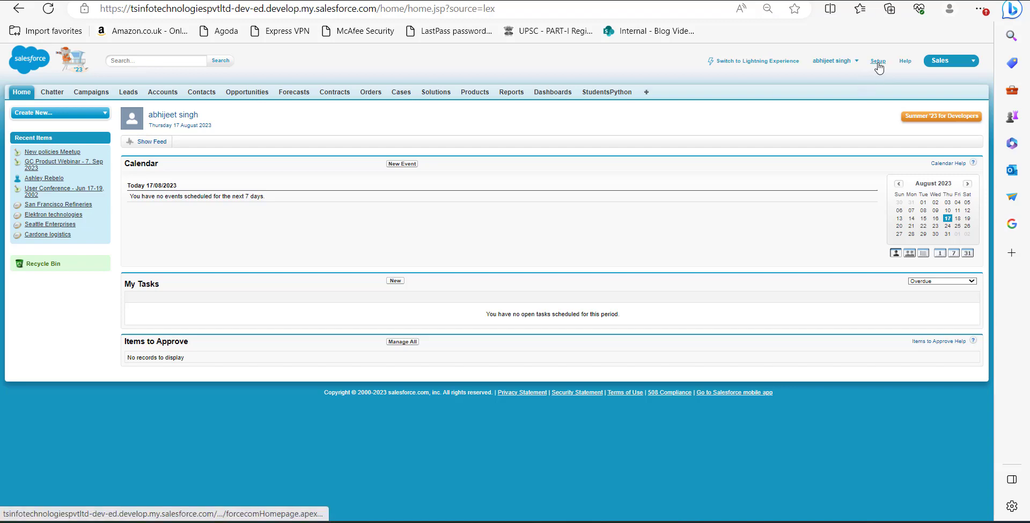
# Step: From the Classic home page, find Report Types in Setup and start another new custom report type
pyautogui.click(878, 63)
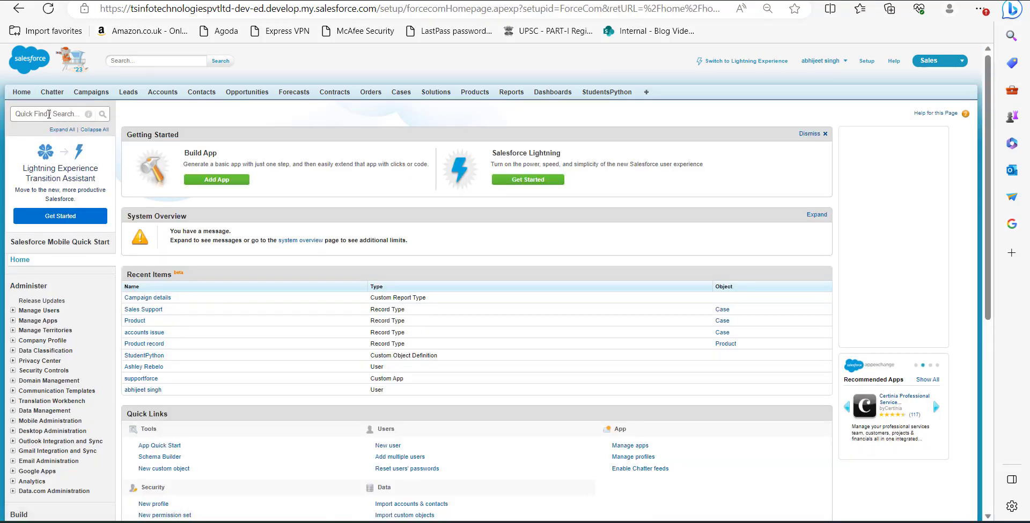
pyautogui.click(48, 114)
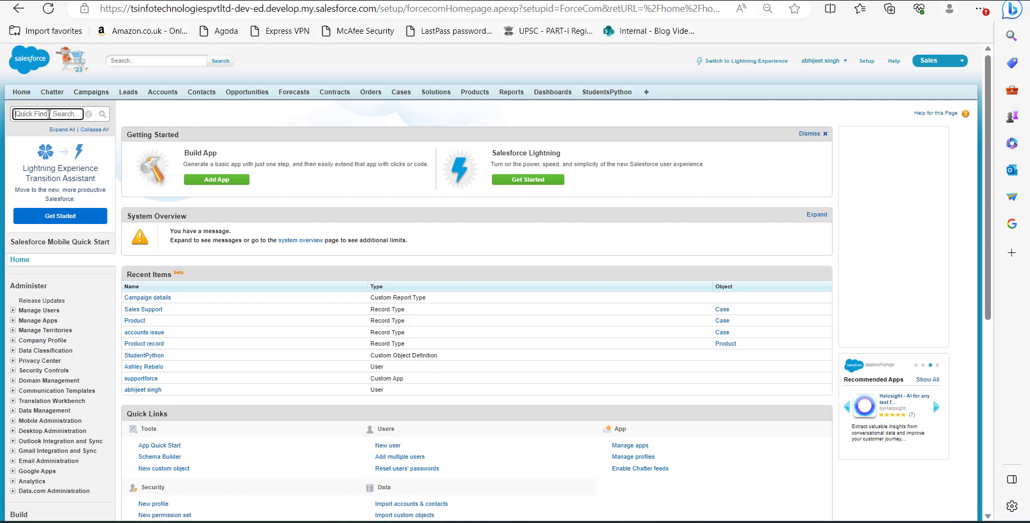
pyautogui.write('report types')
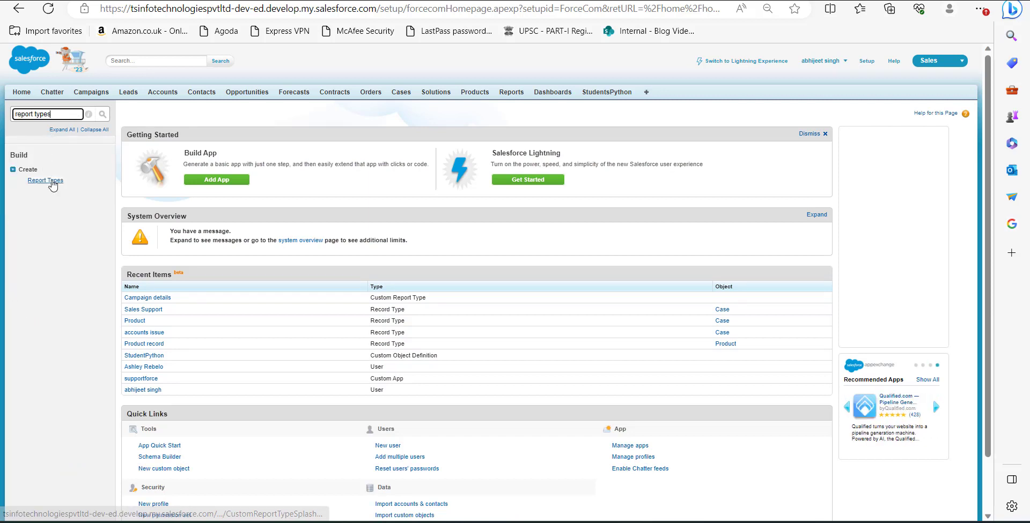
pyautogui.click(51, 182)
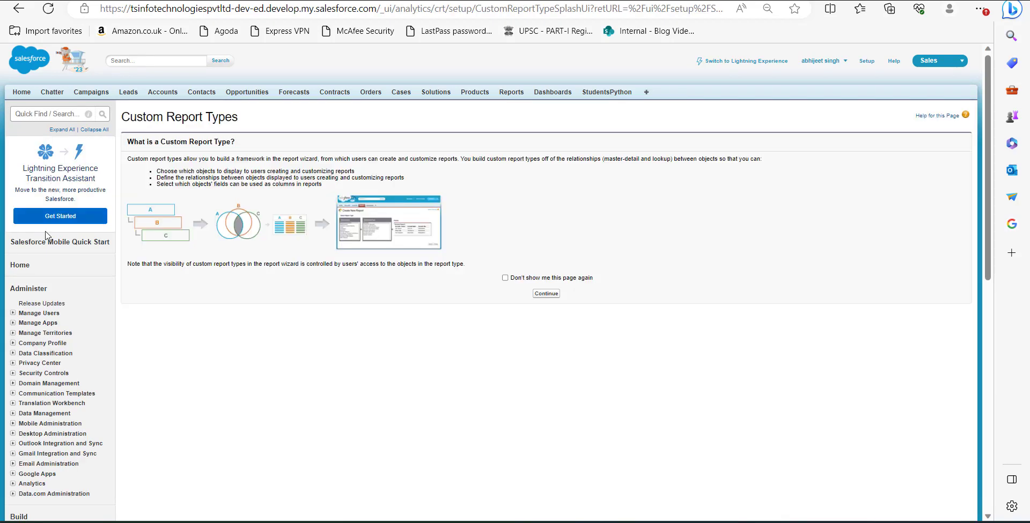
pyautogui.click(543, 295)
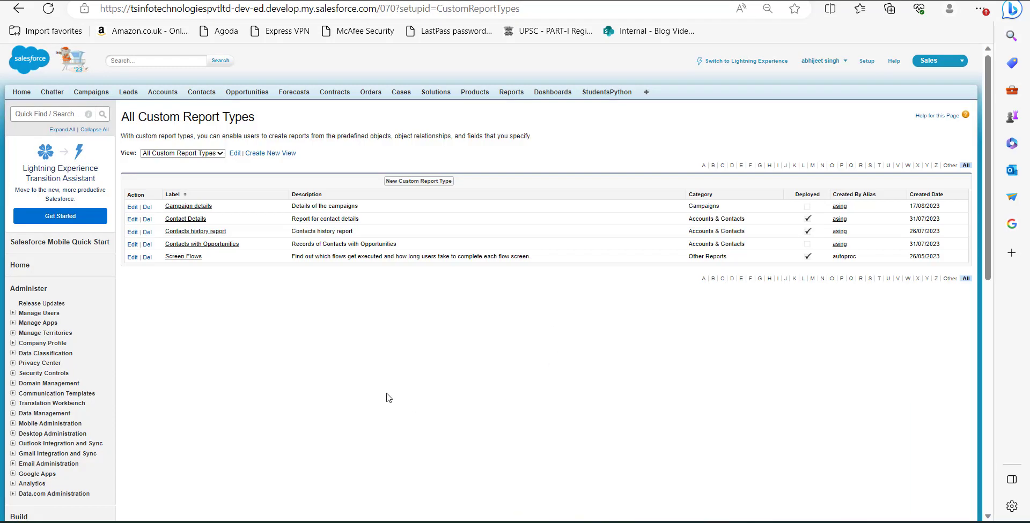
pyautogui.click(402, 182)
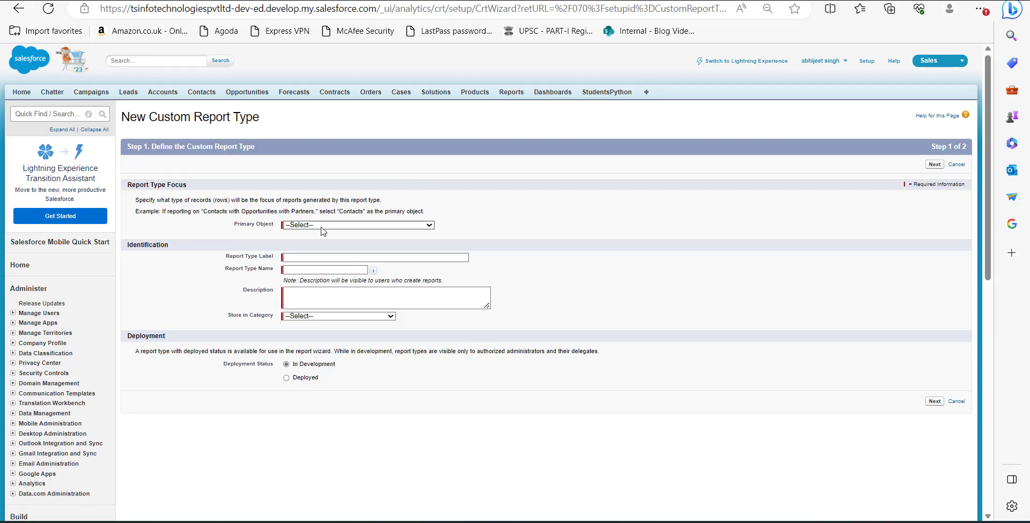
# Step: Set the primary object to Contacts and enter "Contacts with Accounts" as both the report type label and name
pyautogui.click(323, 225)
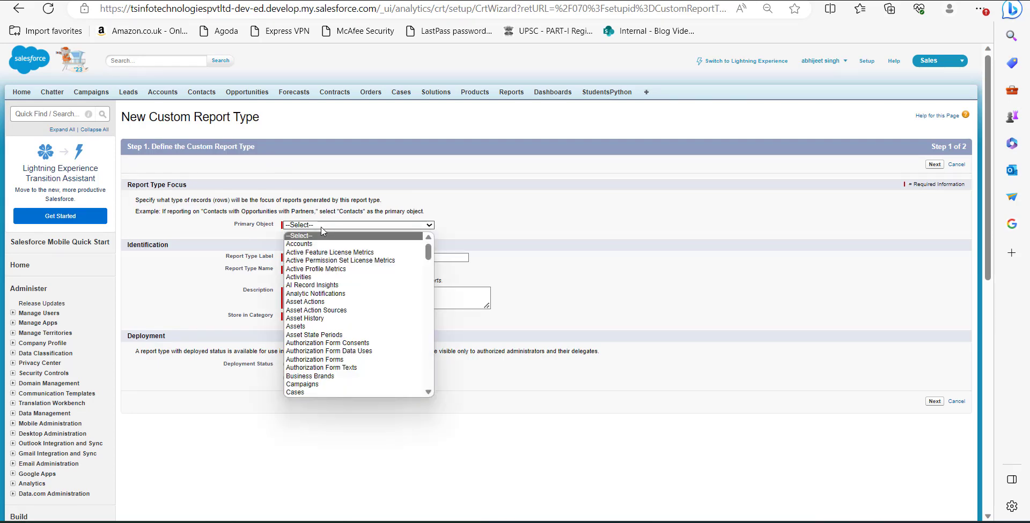
pyautogui.scroll(-5, 323, 359)
pyautogui.click(321, 353)
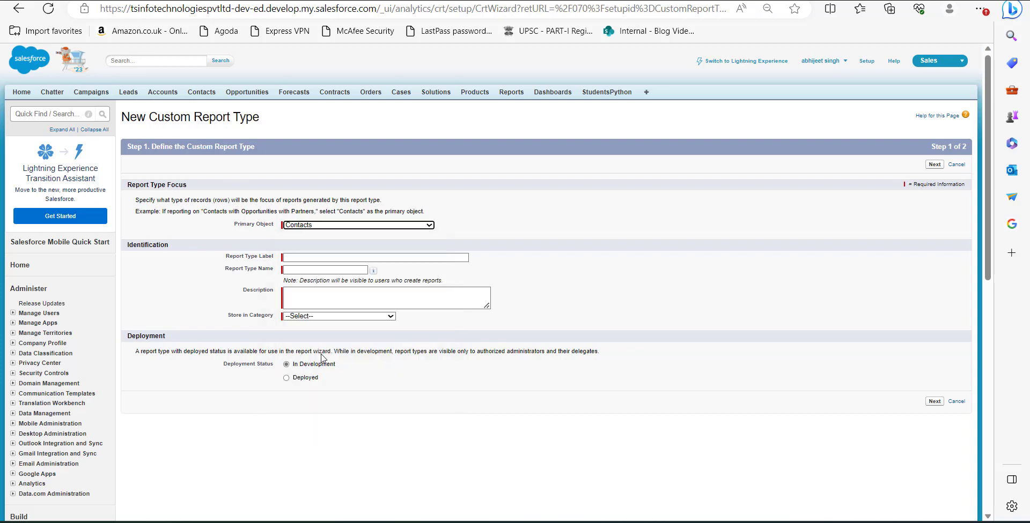
pyautogui.click(348, 257)
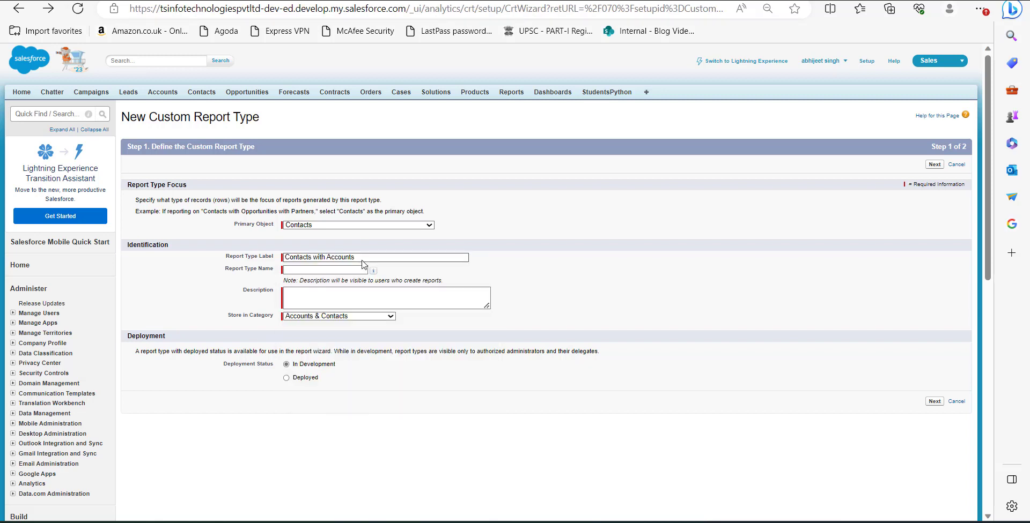
pyautogui.click(357, 268)
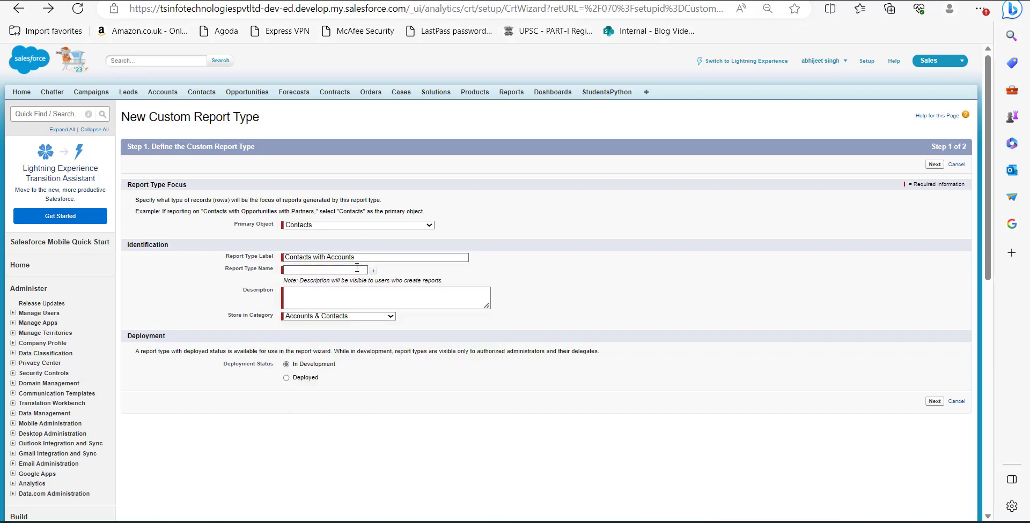
pyautogui.write('Contacts with Accounts')
# Step: Describe the report type as "Contacts with accounts details" and store it in the Accounts & Contacts category
pyautogui.click(354, 304)
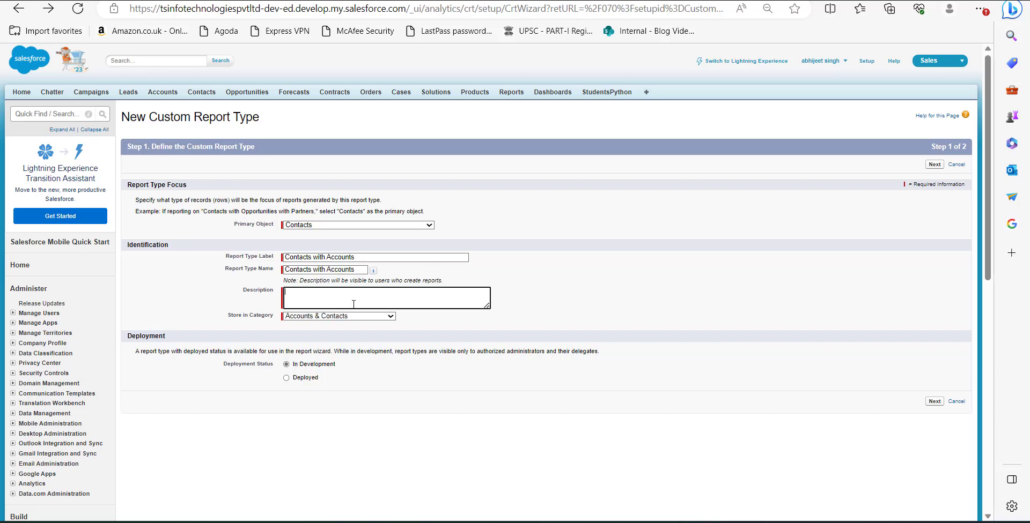
pyautogui.write('Contacts with accounts details')
pyautogui.click(377, 317)
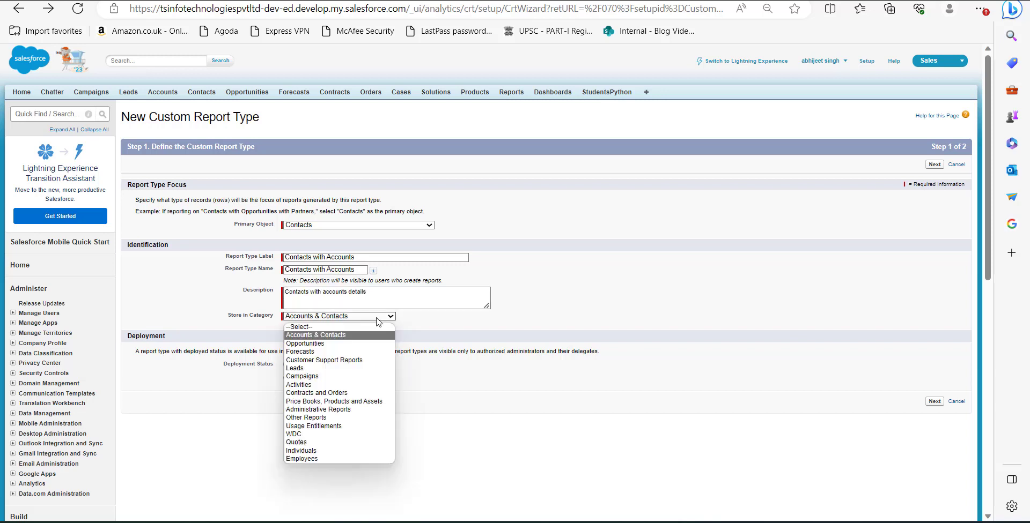
pyautogui.click(364, 336)
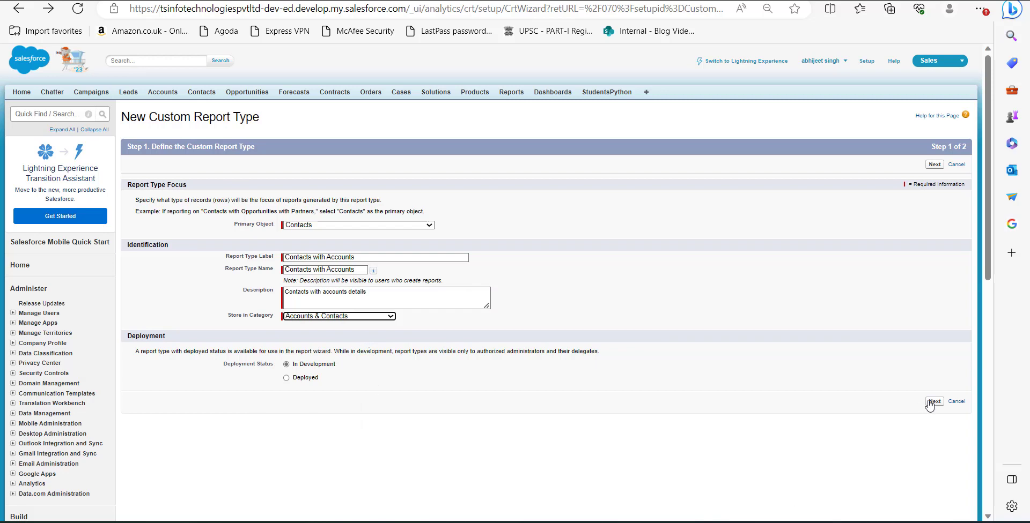
# Step: Continue to the report records set, relate Account Relationships to Contacts as object B, and save the report type
pyautogui.click(929, 402)
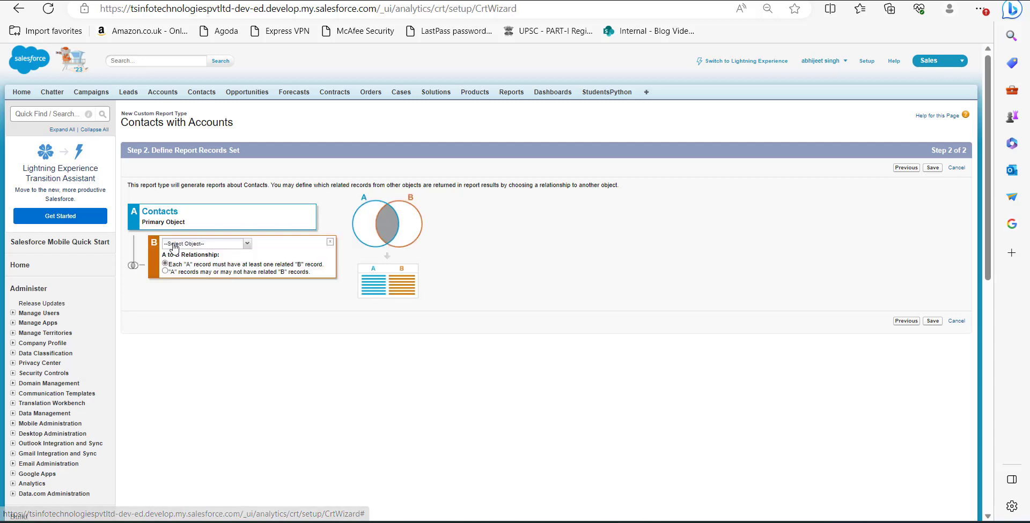
pyautogui.click(247, 245)
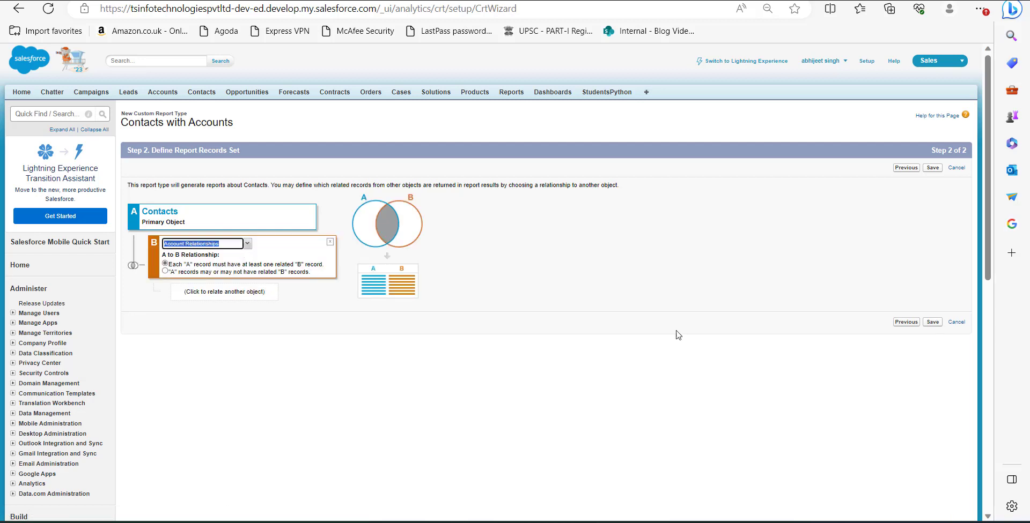
pyautogui.click(932, 323)
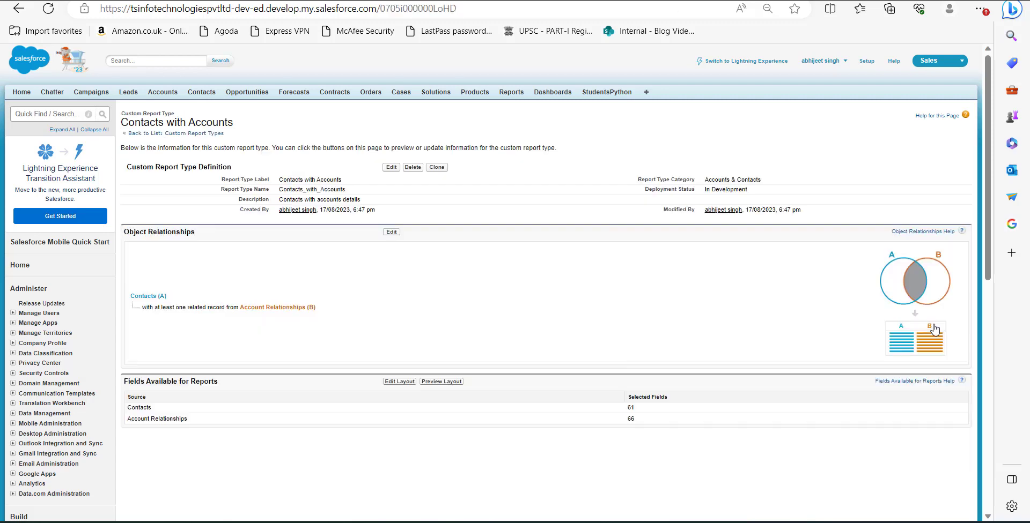